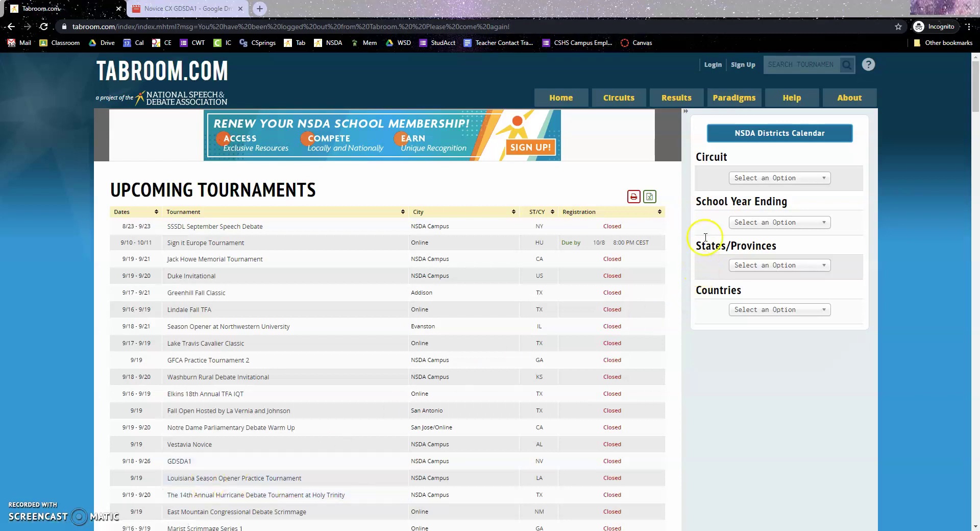
- Log in to Tabroom.com with the judge account's e-mail and password
left_click(712, 65)
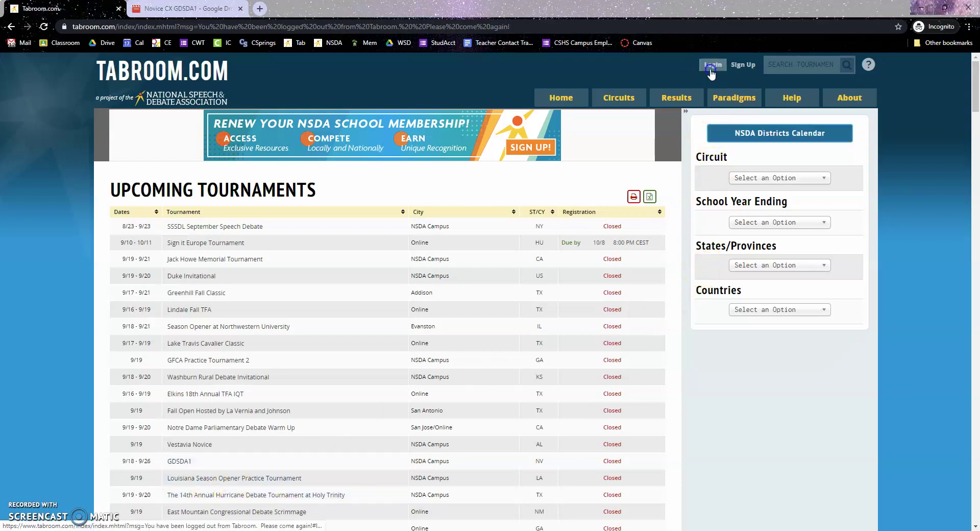
left_click(696, 113)
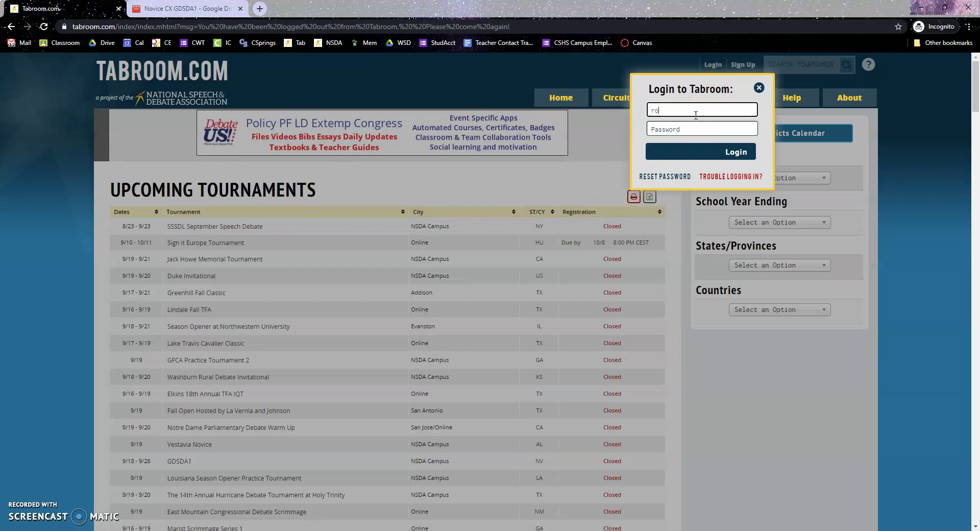
key("Tab")
type("***")
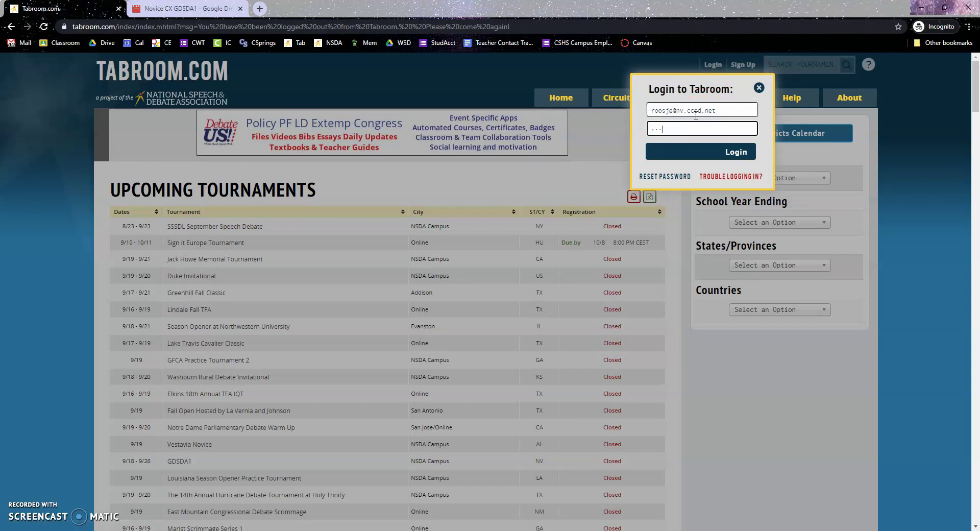
key("Return")
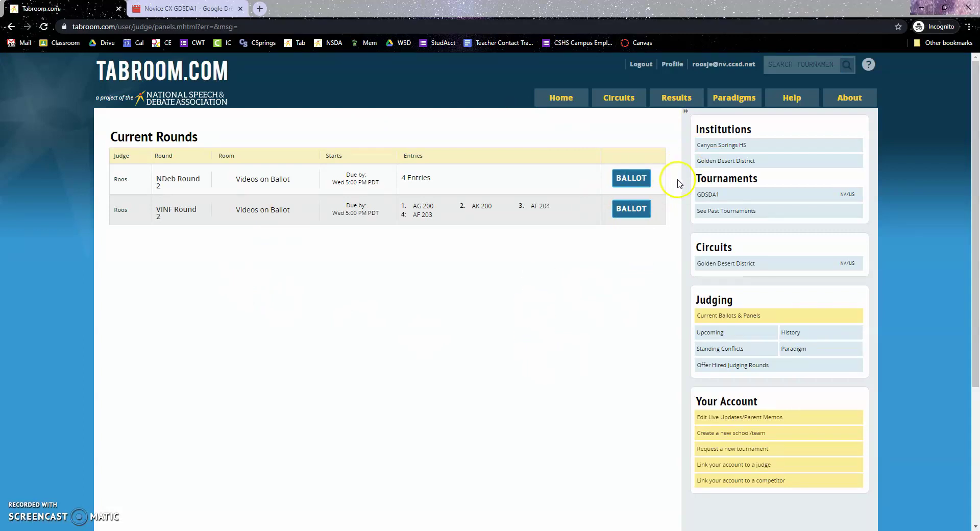
left_click(708, 65)
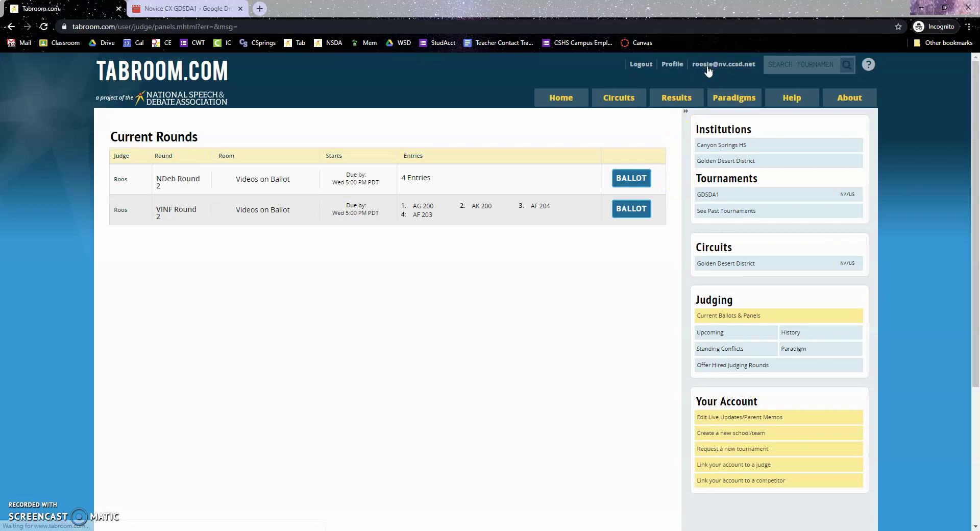
left_click(787, 319)
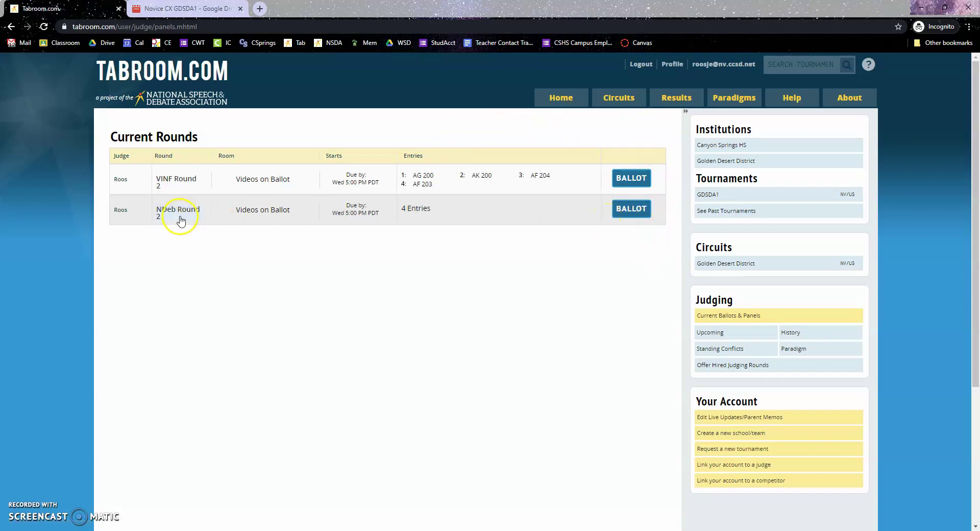
- Open the ballot for NDeb Round 2
left_click(632, 209)
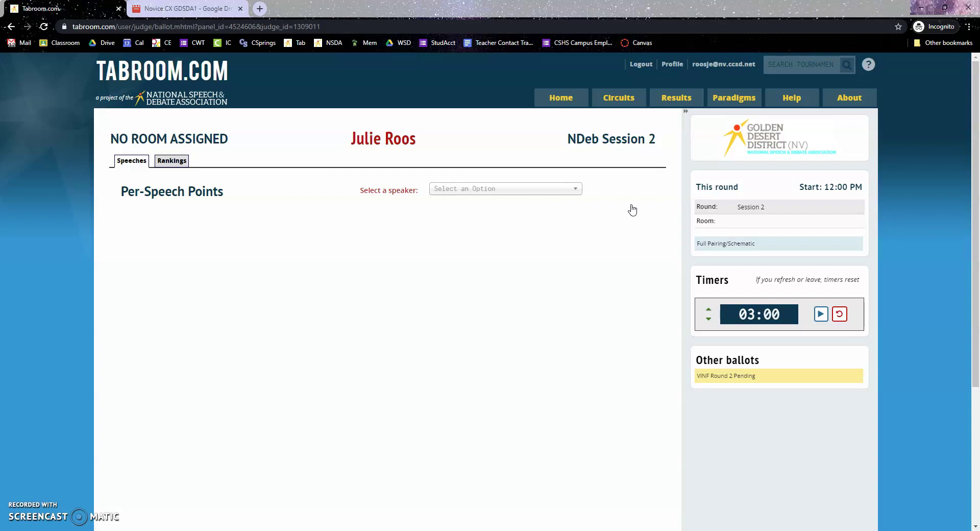
- Show the ballot's Rankings view and scroll down to the four-competitor ranking table
left_click(174, 161)
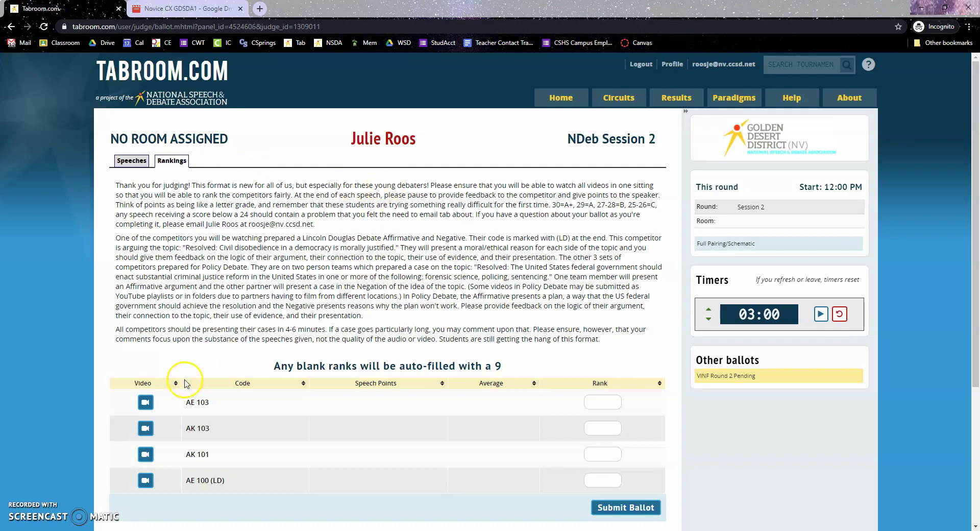
scroll(190, 424, "down", 2)
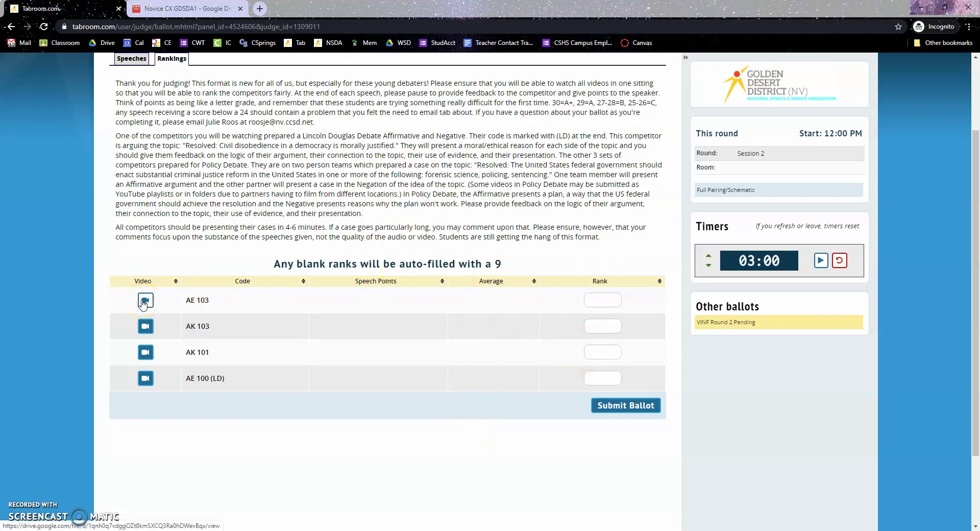
left_click(147, 303)
left_click(240, 9)
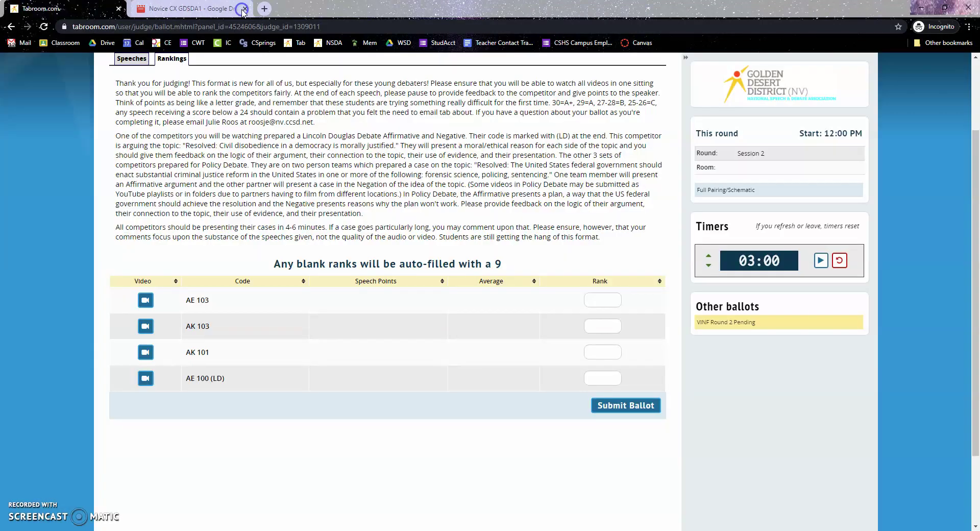
left_click(239, 9)
scroll(174, 282, "up", 1)
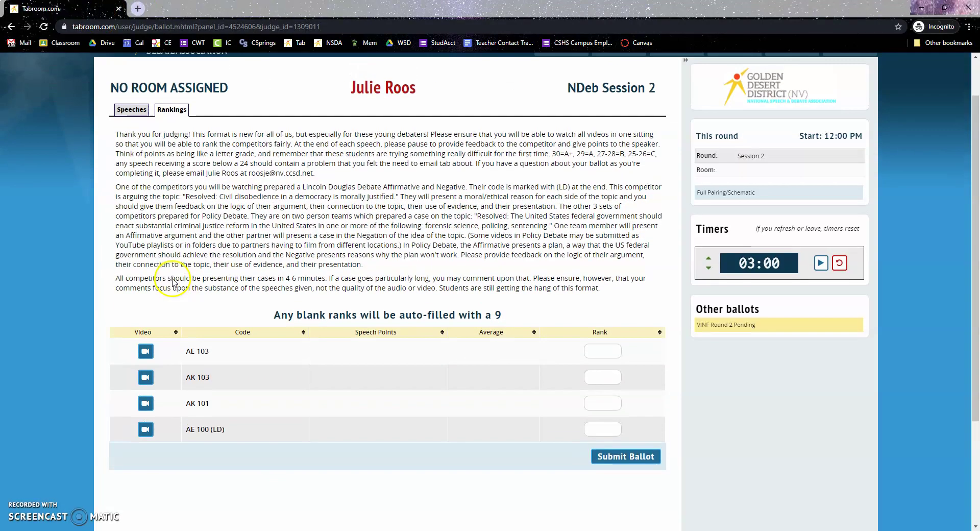
left_click(139, 109)
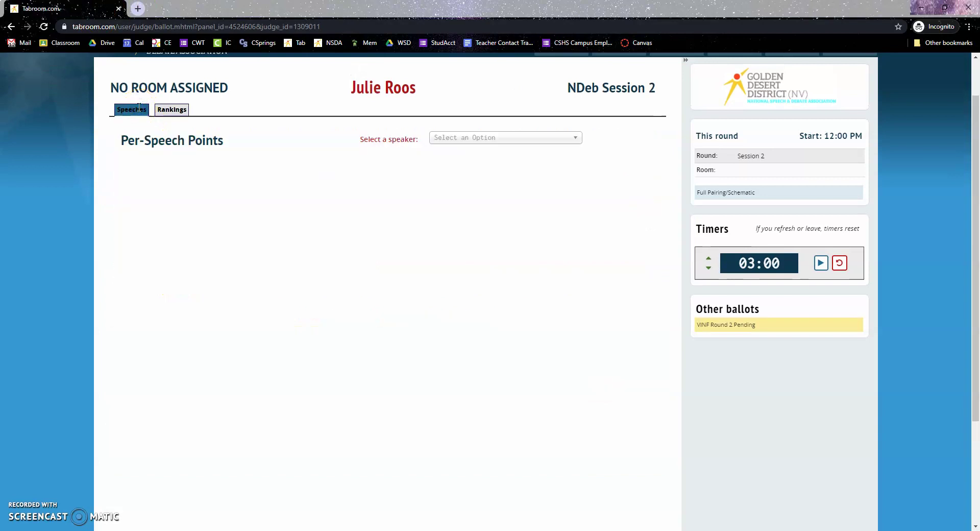
left_click(566, 137)
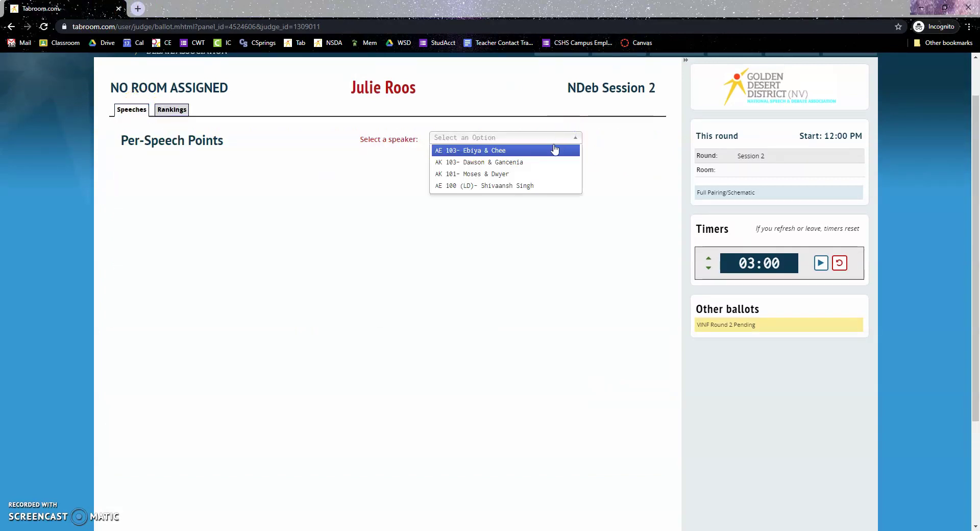
left_click(550, 149)
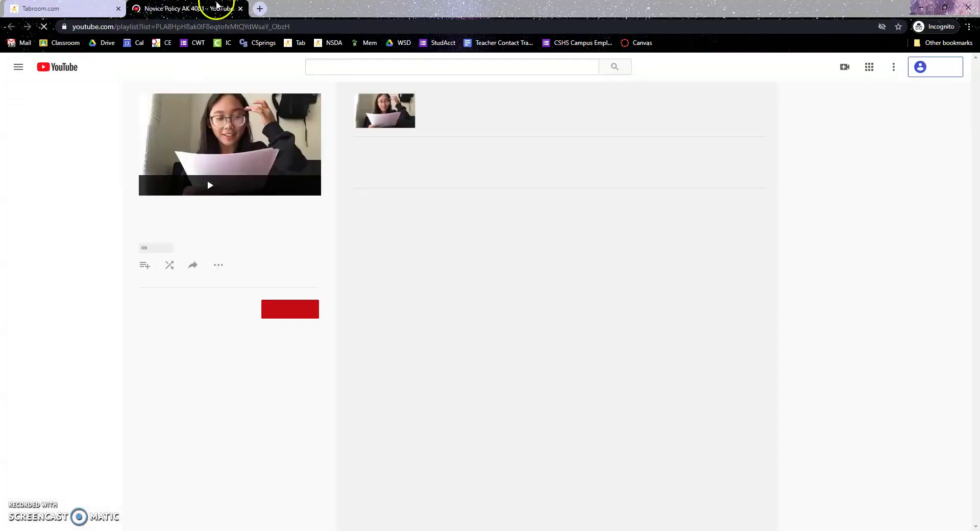
left_click(240, 8)
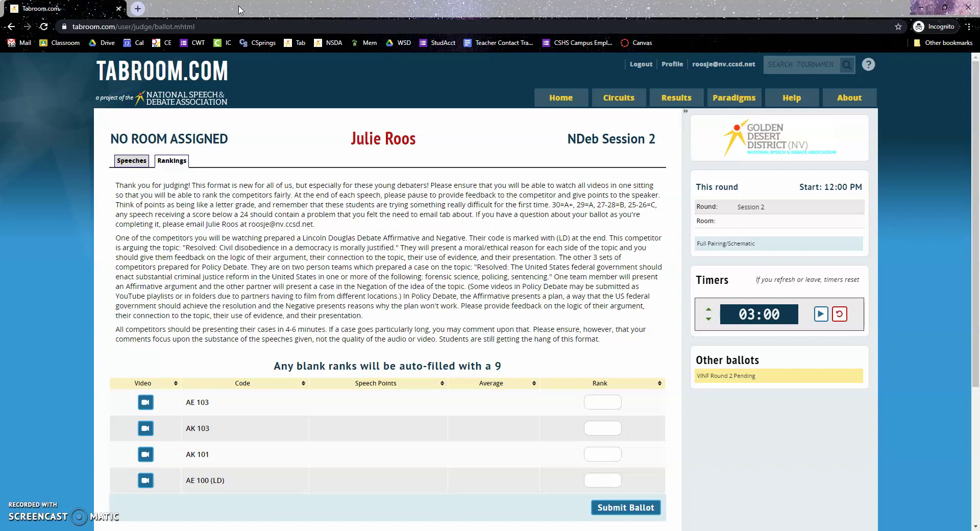
- On the per-speech points form, enter topic 'Aff' and mark AE 103's speech For the bill
left_click(144, 158)
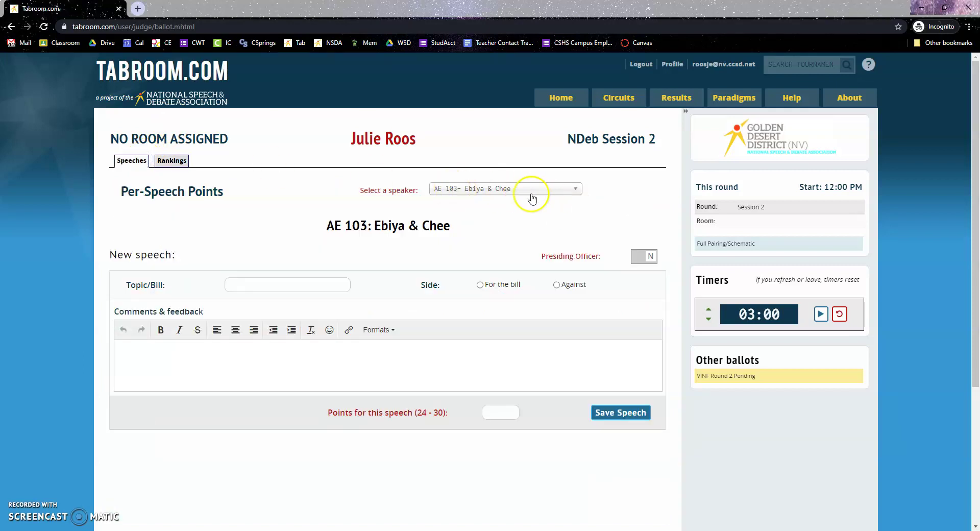
left_click(267, 282)
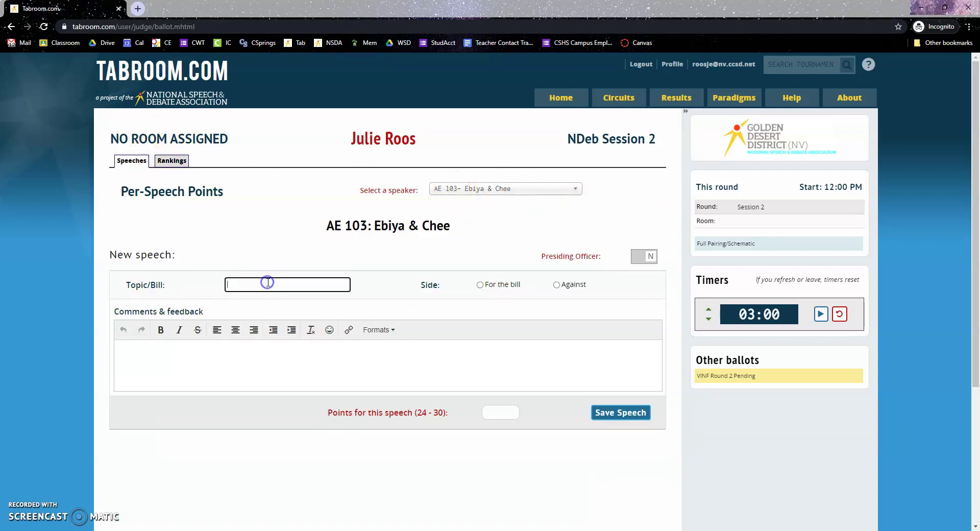
type("Aff")
left_click(481, 284)
- Write three comment lines: 'One good thing', 'One constructive thing' and 'One honest compliment'
left_click(328, 363)
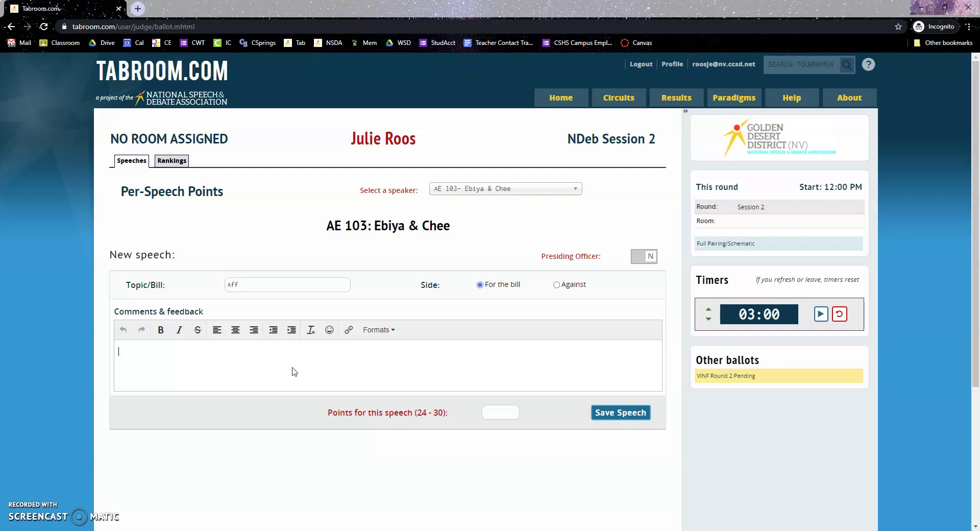
type("One good thing:......")
key("Return")
type("One con")
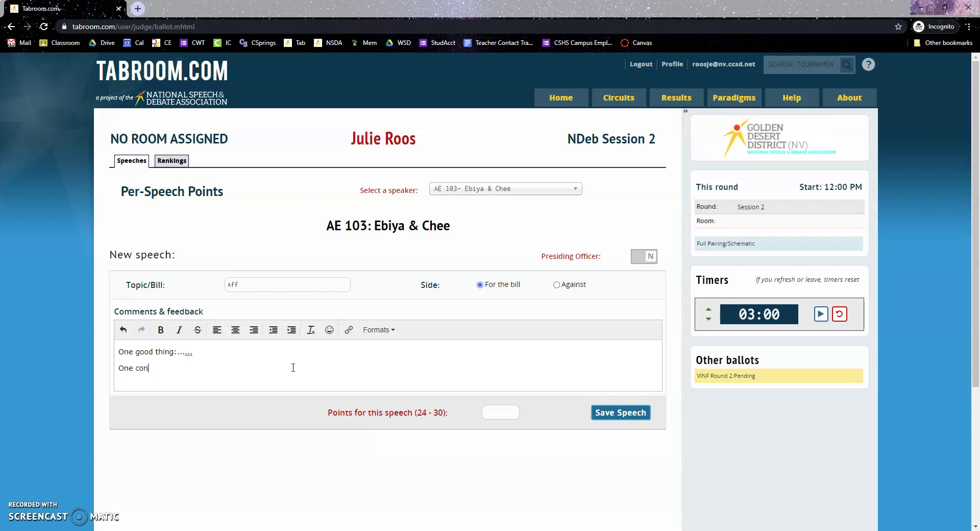
type("structive thing:....")
key("Return")
type("O")
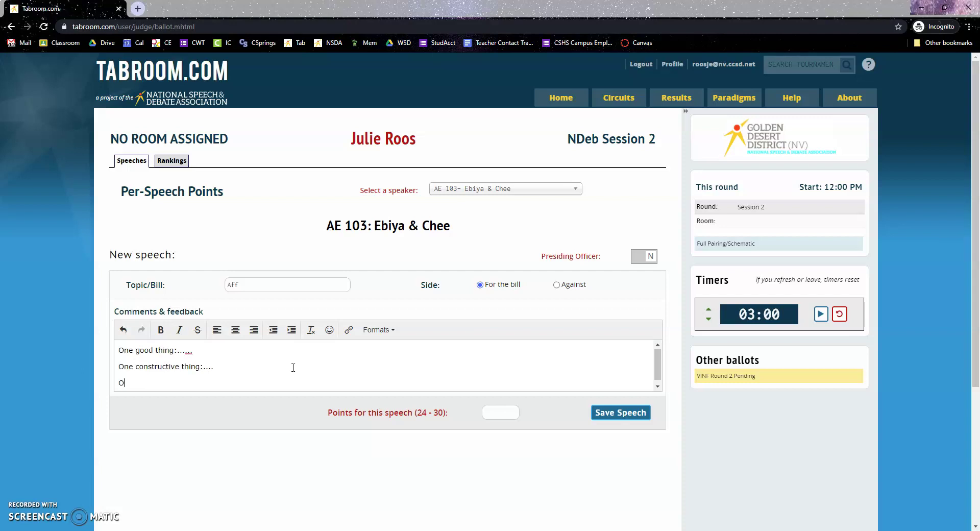
type("ne honest compliment:....")
left_click(490, 412)
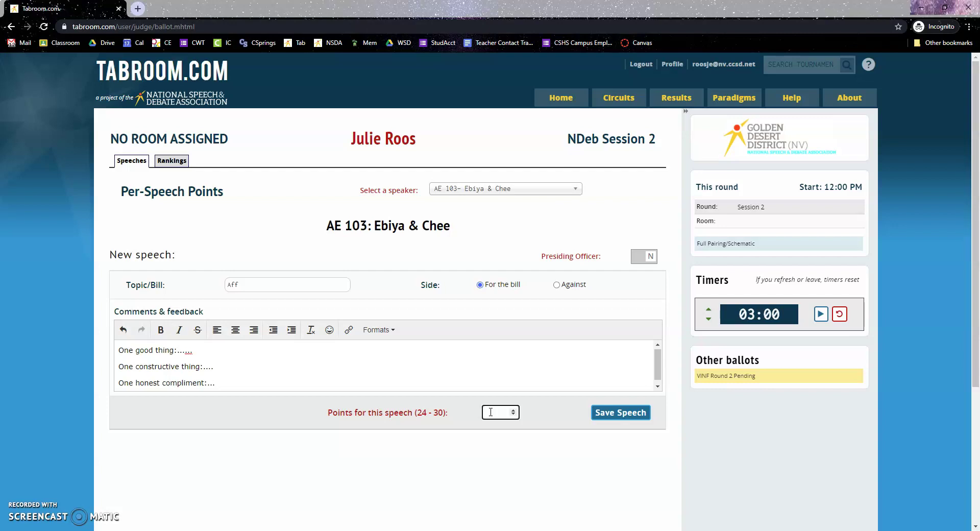
- Save Speech #1 with 29 points, then set the next speech's topic to 'Negative', side Against
type("29")
left_click(616, 414)
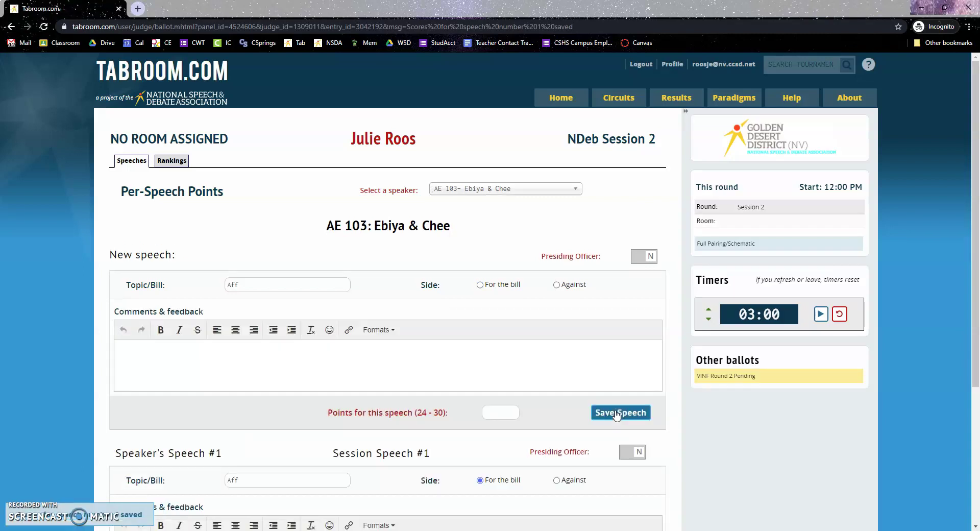
left_click(354, 378)
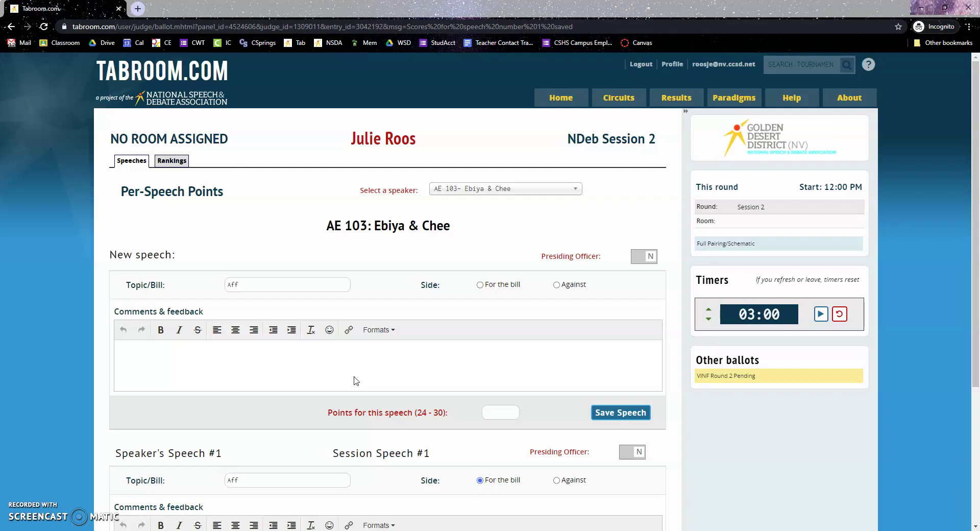
left_click_drag(251, 285, 201, 285)
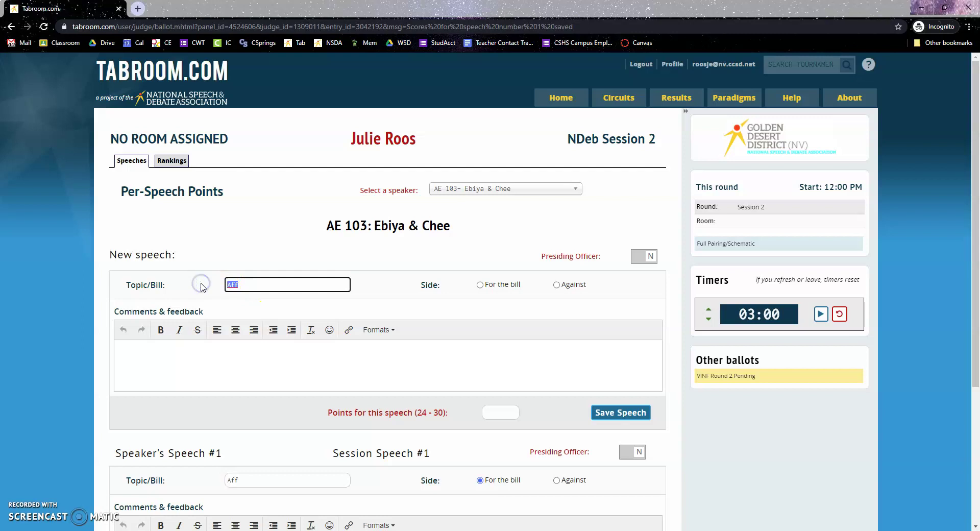
type("Con")
key("BackSpace")
type("Negative")
left_click(573, 284)
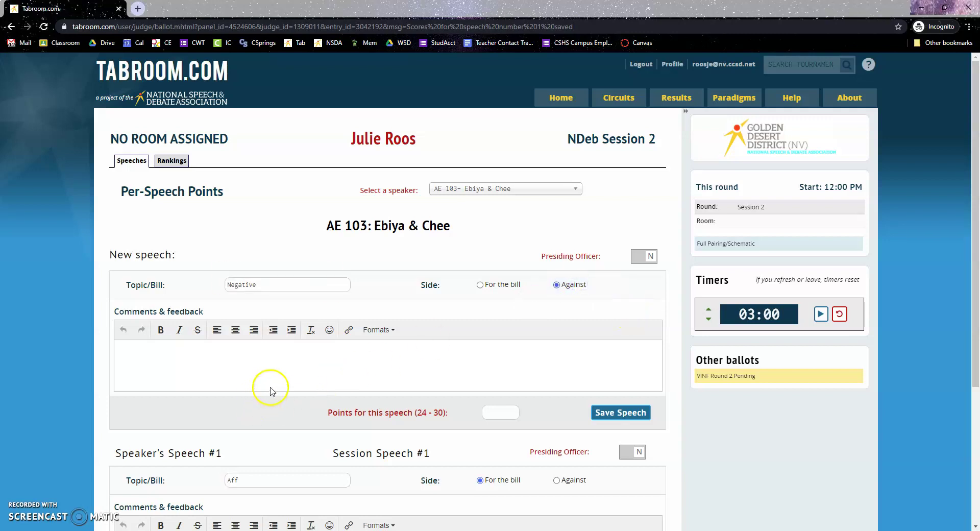
- Copy the Speech #1 feedback template into the new speech, give it 29 points and save
scroll(271, 391, "down", 2)
left_click_drag(224, 478, 94, 448)
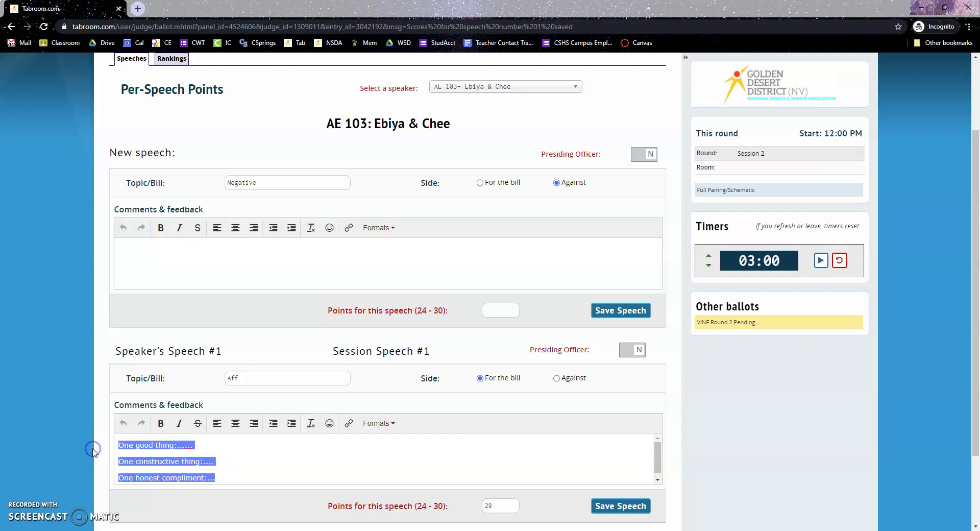
key("ctrl+c")
left_click(248, 265)
key("ctrl+v")
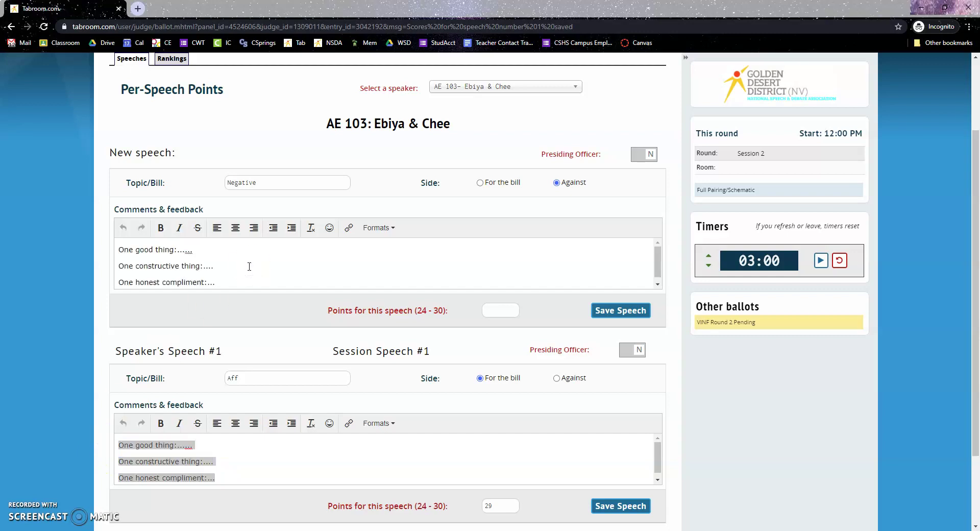
left_click(501, 312)
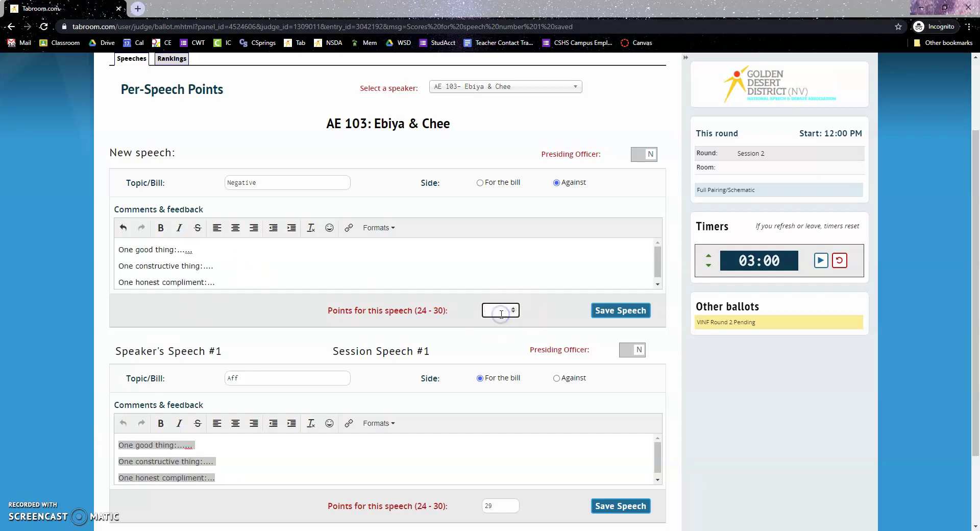
type("29")
left_click(598, 308)
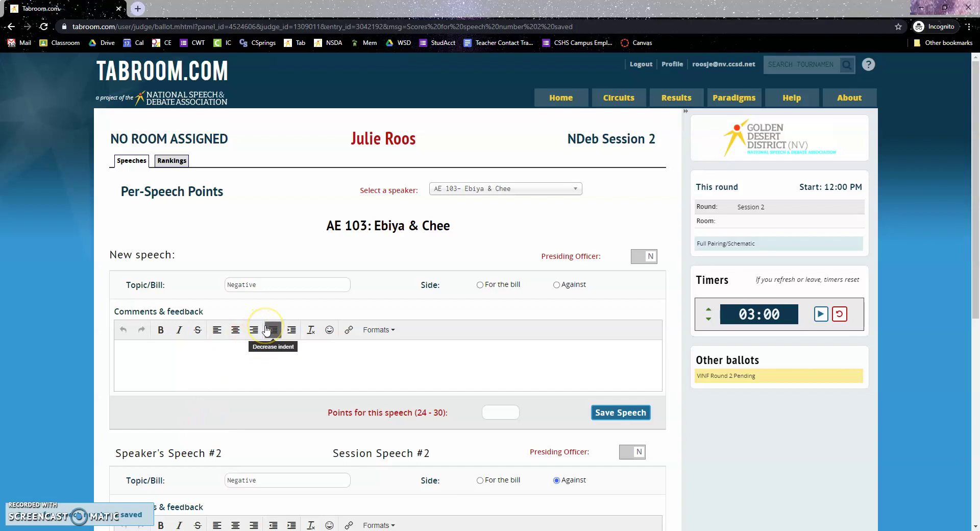
- Switch the ballot to speaker AK 103, then open AK 103's video playlist from Rankings
left_click(288, 379)
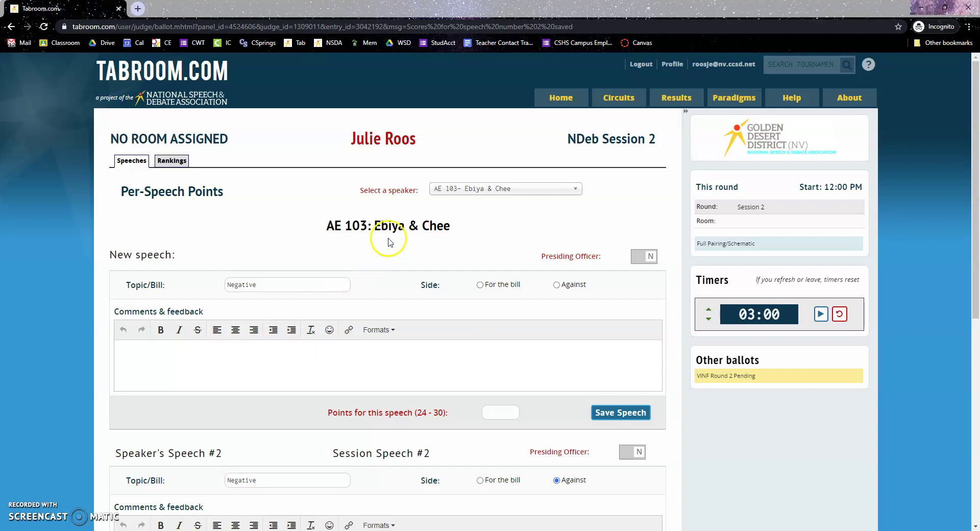
left_click(452, 187)
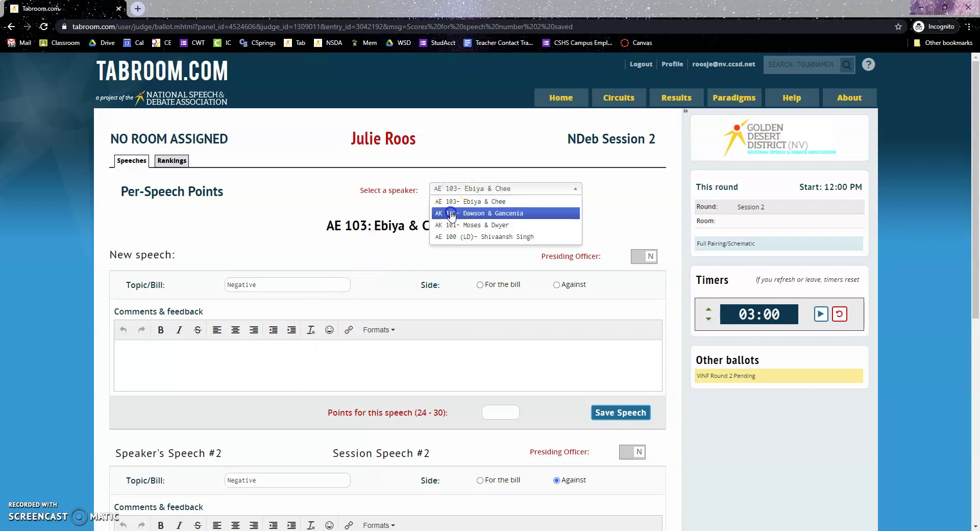
left_click(451, 214)
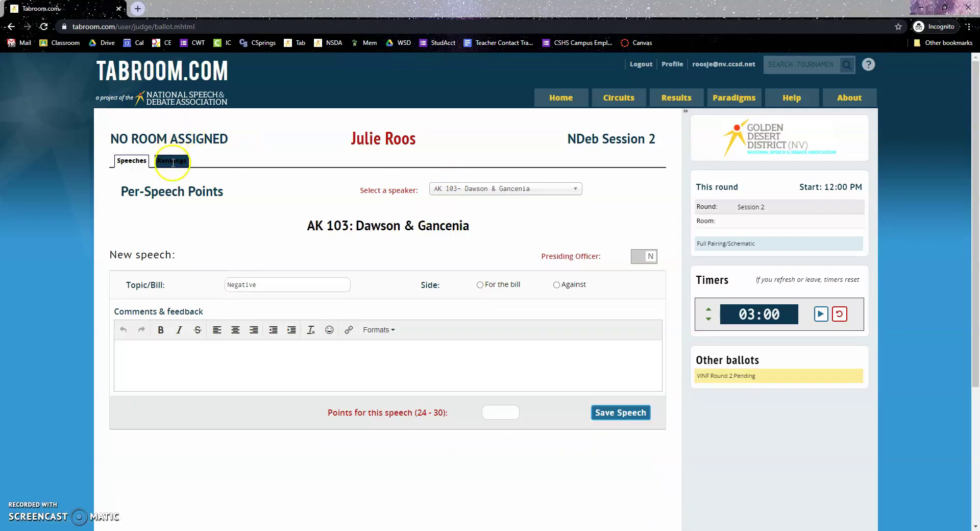
left_click(172, 162)
left_click(145, 428)
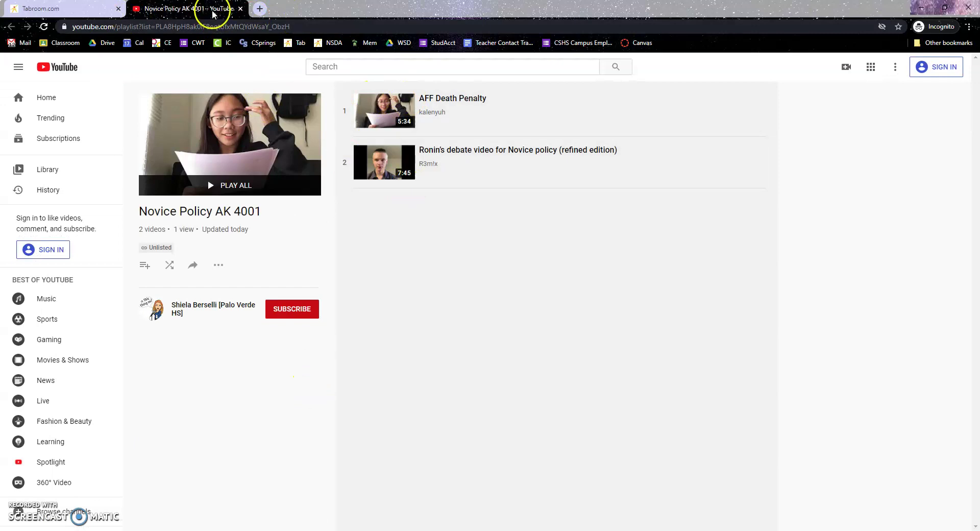
- Close the YouTube playlist tab to get back to the Tabroom rankings table
left_click(240, 8)
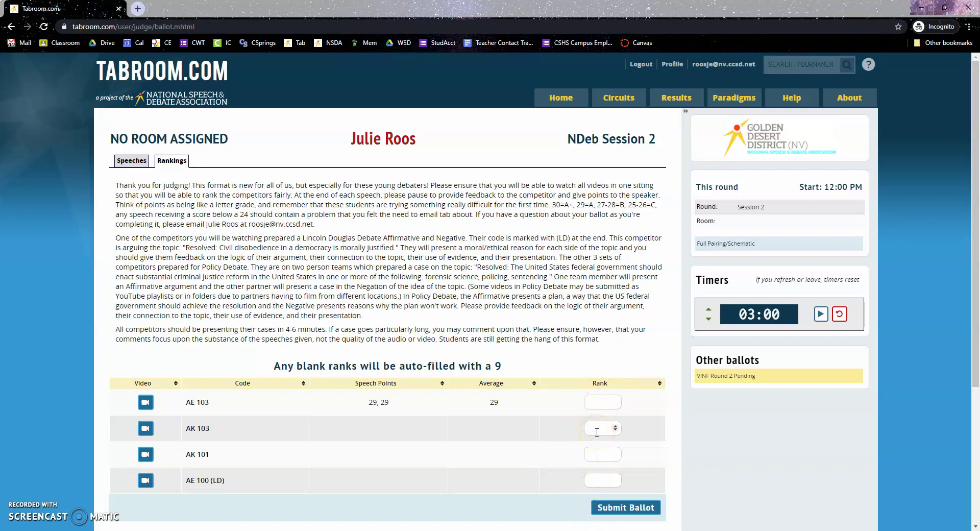
left_click(560, 414)
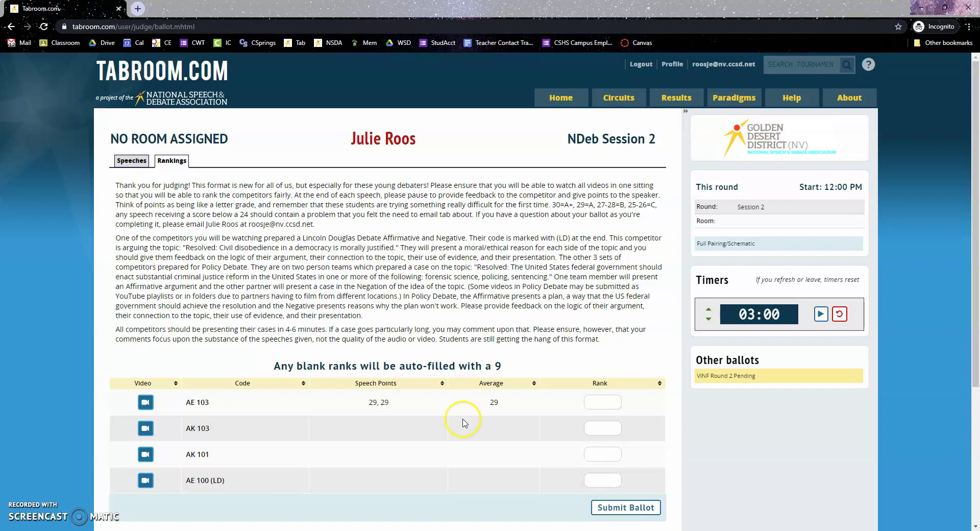
scroll(218, 326, "down", 2)
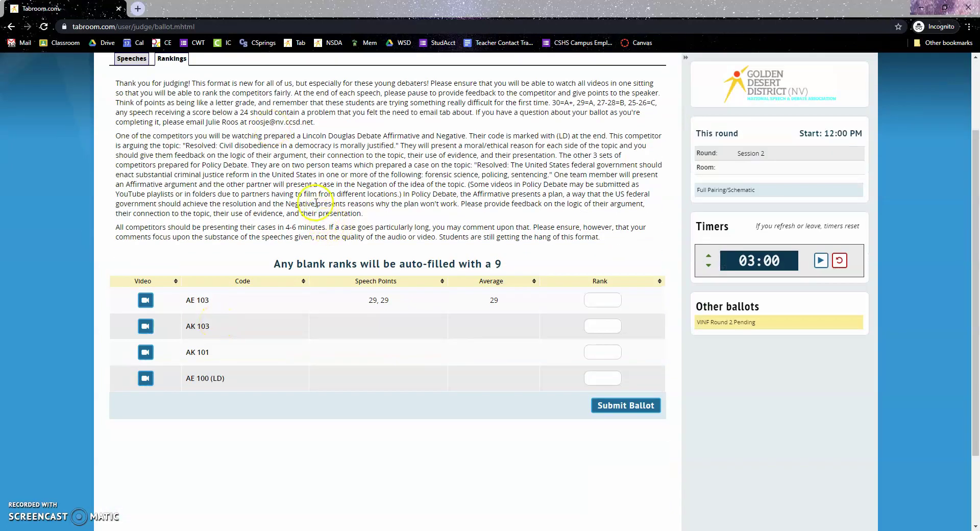
scroll(267, 179, "up", 1)
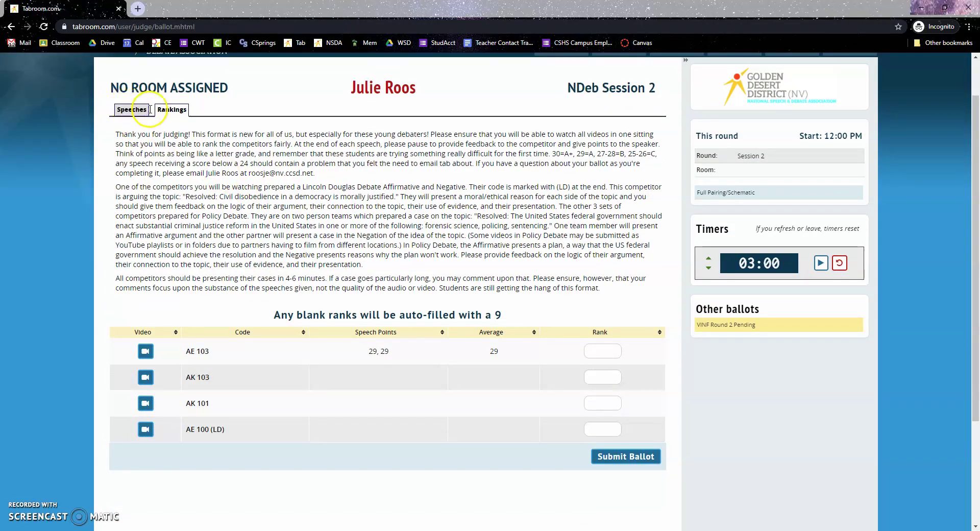
- From the Rankings table, try the AK 101 and AE 103 video buttons
left_click(134, 112)
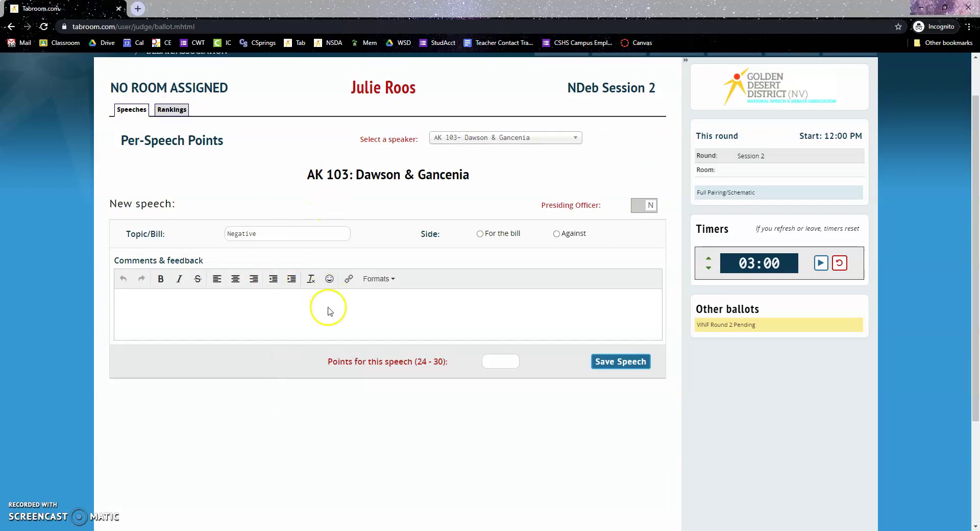
left_click(168, 109)
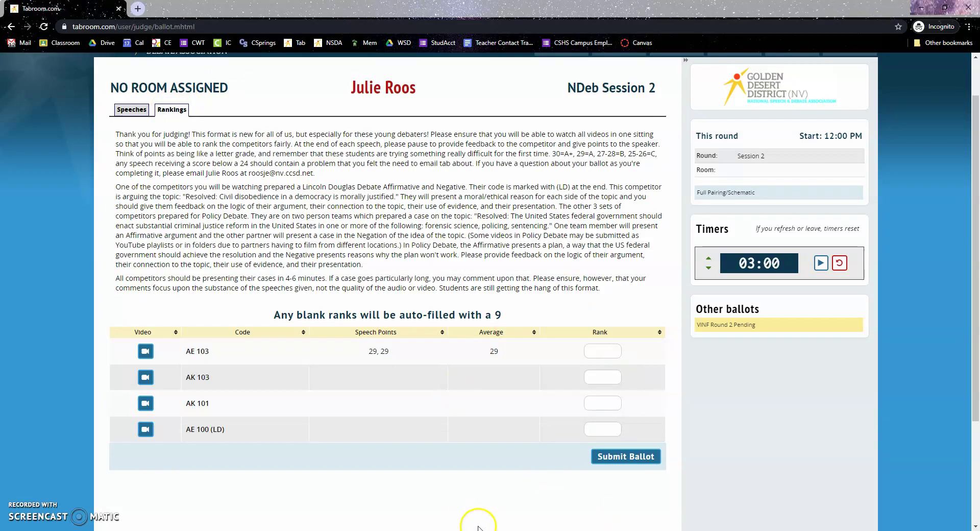
left_click(146, 403)
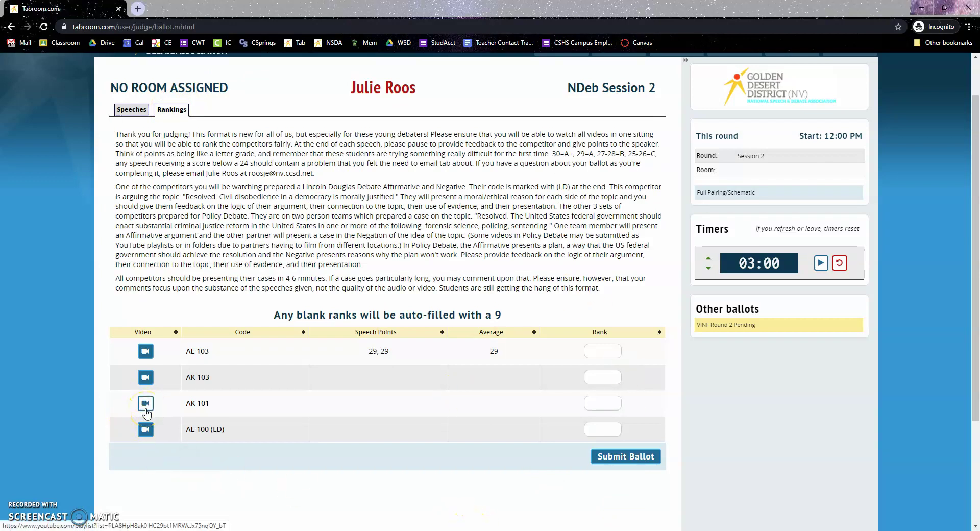
left_click(147, 352)
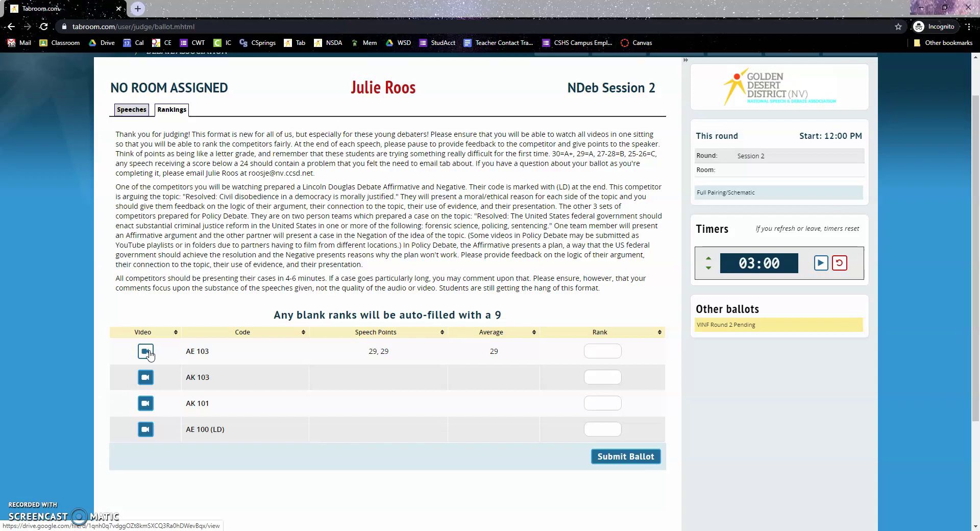
- Return to Speeches and scroll through AE 103's two saved 29-point speeches
left_click(144, 108)
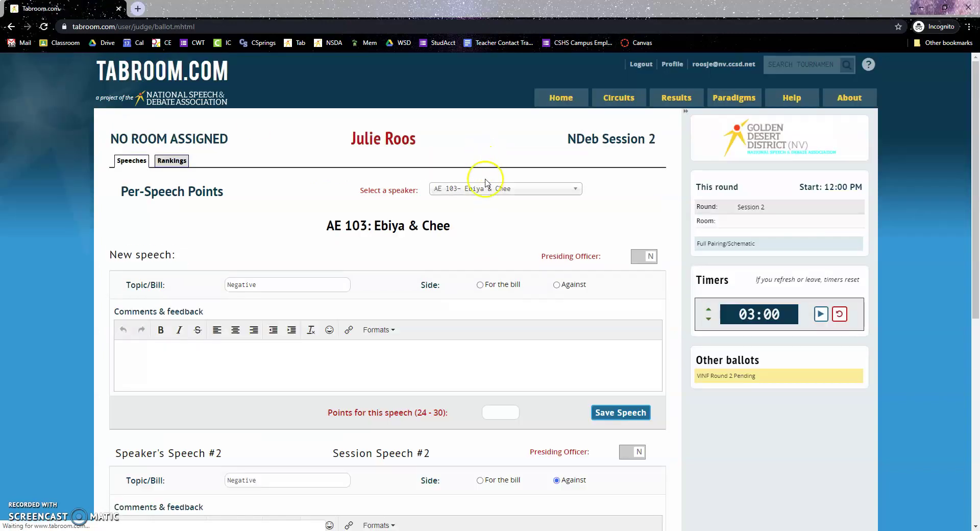
scroll(290, 481, "down", 3)
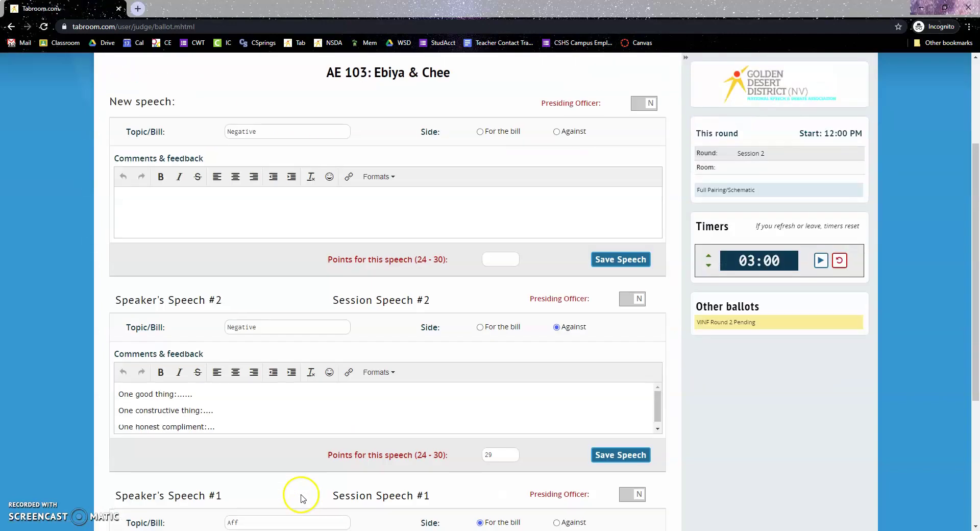
scroll(294, 375, "down", 1)
scroll(294, 375, "down", 3)
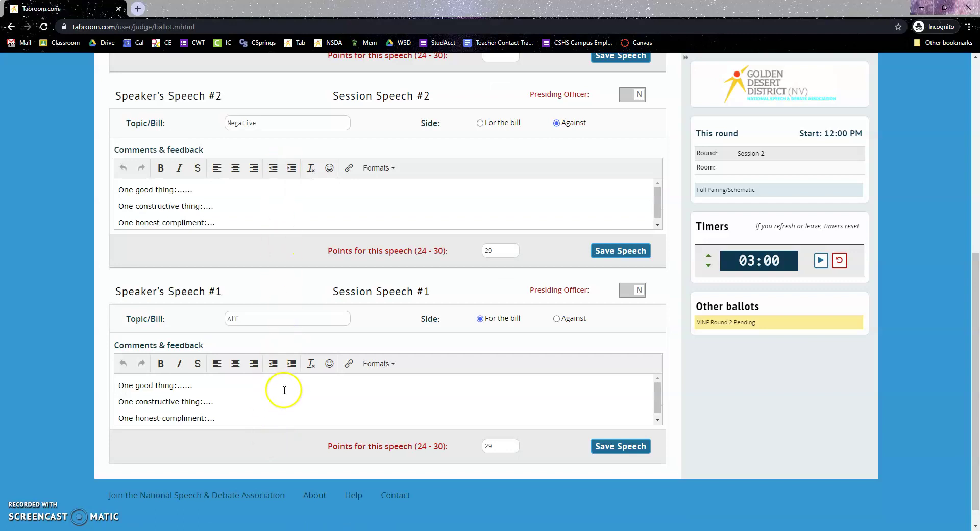
scroll(285, 413, "up", 5)
scroll(287, 415, "up", 2)
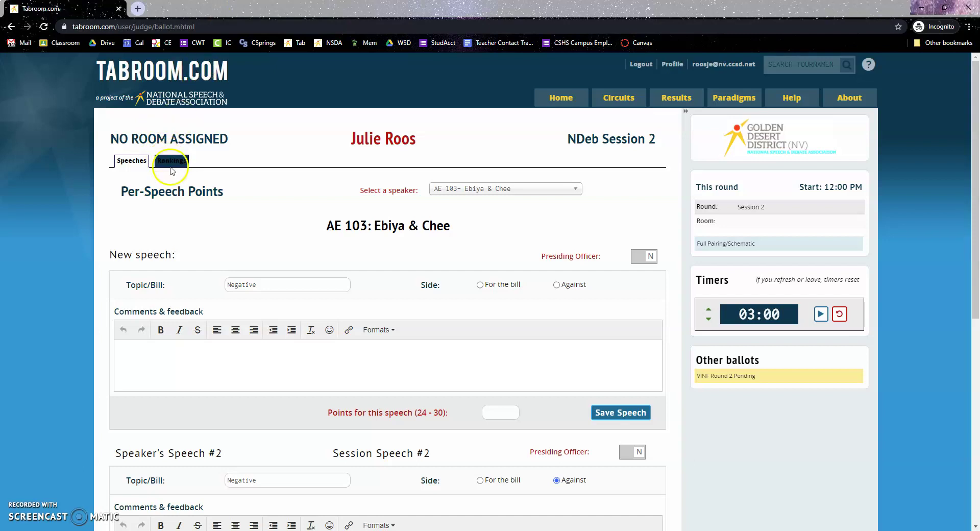
- Go back to the per-speech form and select speaker AK 103, which has no saved speeches
left_click(170, 161)
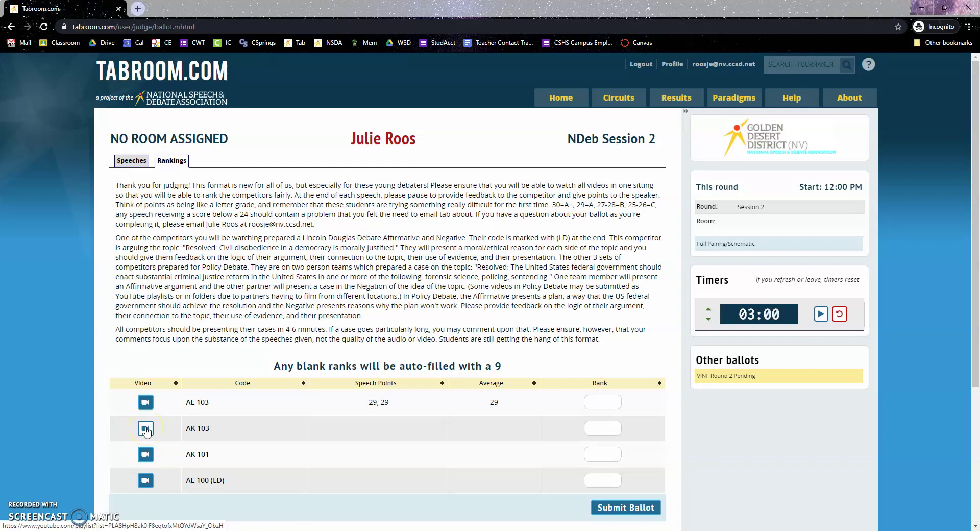
left_click(132, 160)
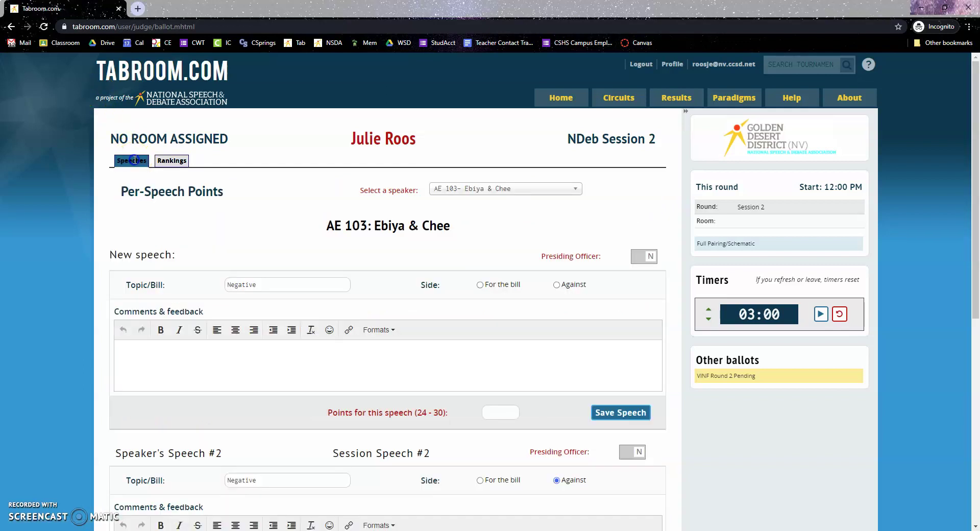
left_click(478, 198)
left_click(477, 216)
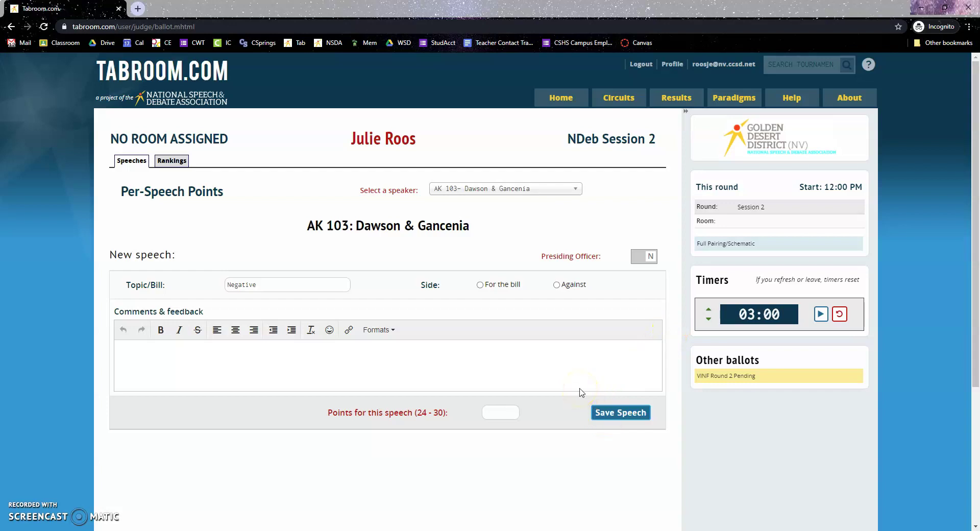
- Switch the ballot to Rankings, where AE 103 averages 29 and all ranks are blank
left_click(172, 161)
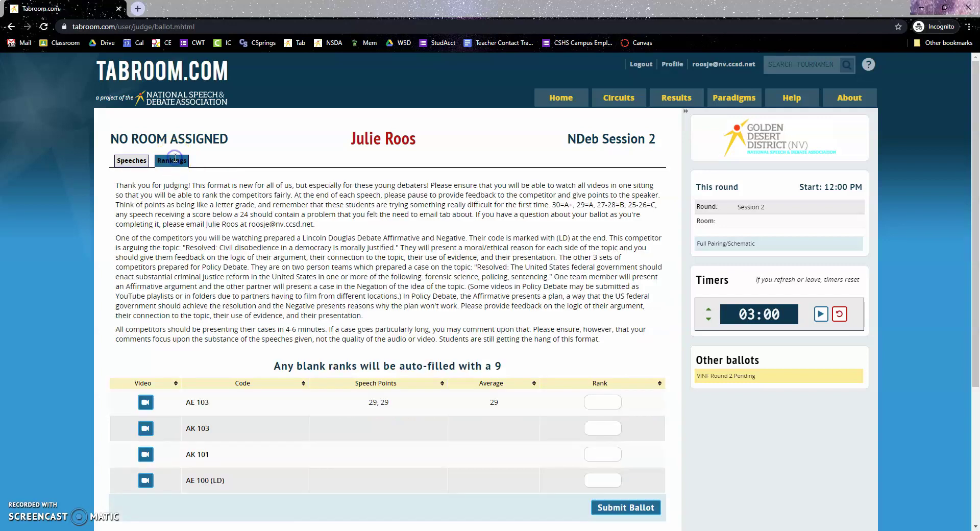